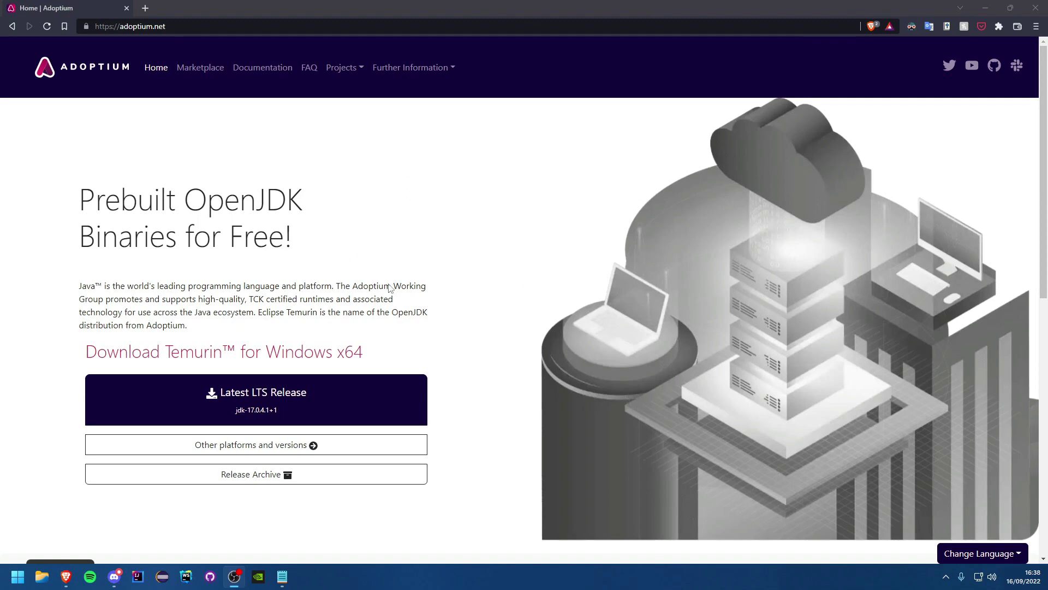
Download the latest LTS OpenJDK17U 17.0.4.1 x64 .msi installer and save it to the Desktop
{"action": "left_click", "coordinate": [105, 26]}
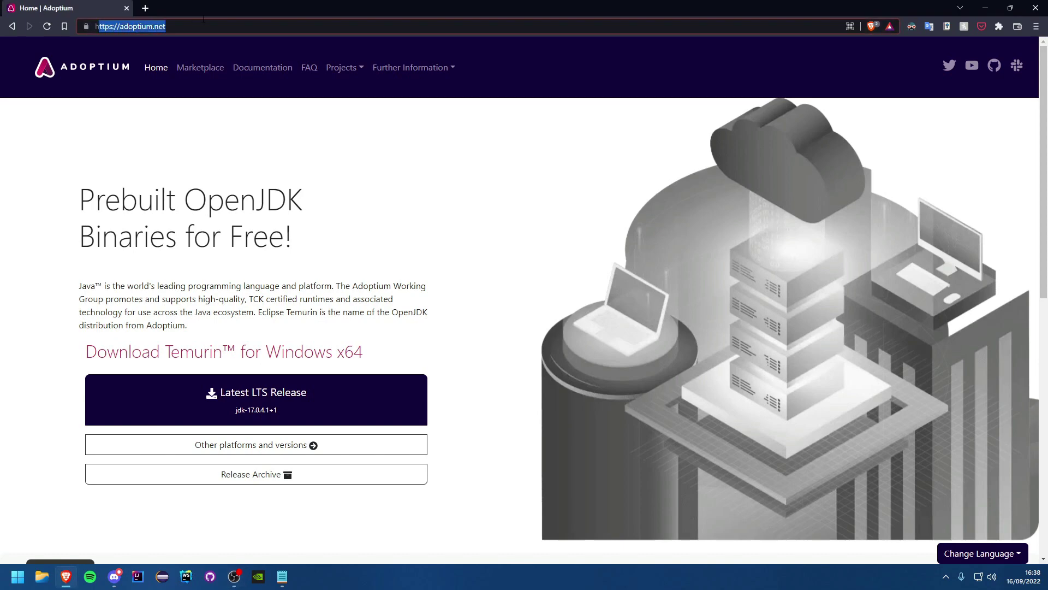
{"action": "left_click", "coordinate": [506, 196]}
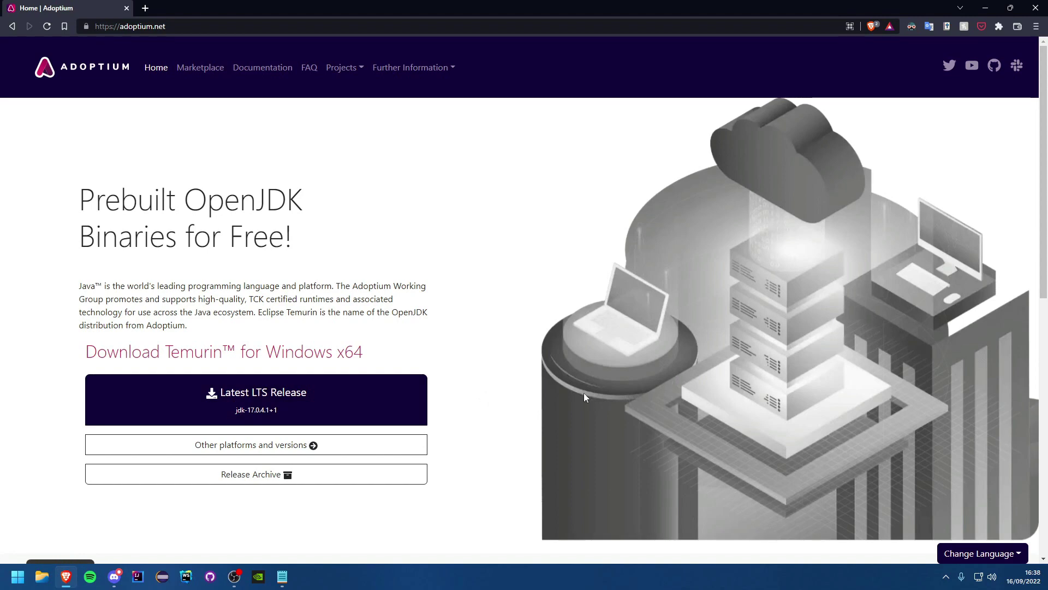
{"action": "left_click", "coordinate": [401, 392]}
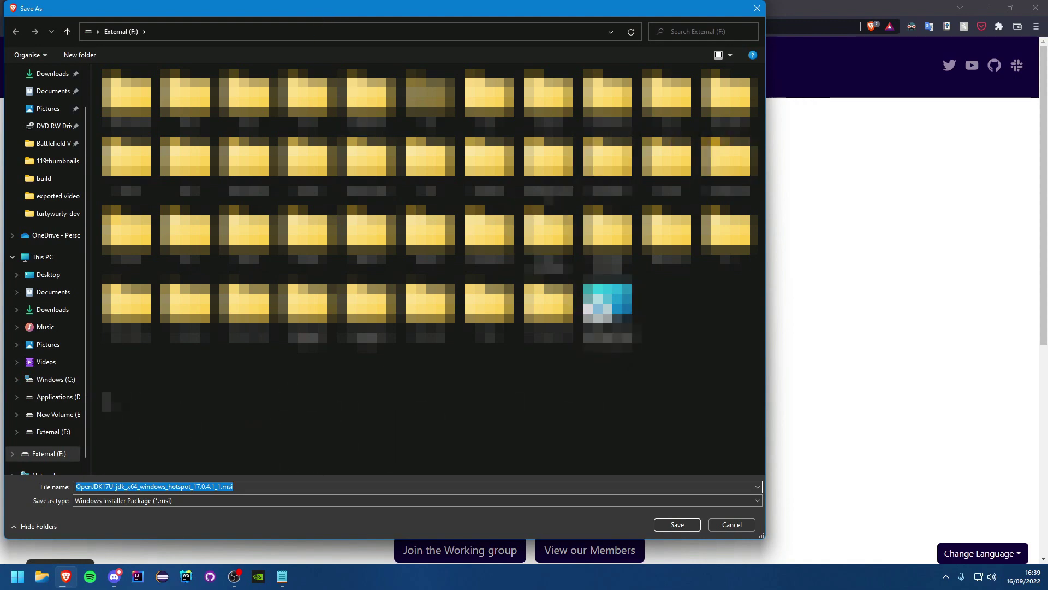
{"action": "scroll", "coordinate": [49, 99], "scroll_direction": "up", "scroll_amount": 1}
{"action": "left_click", "coordinate": [48, 97]}
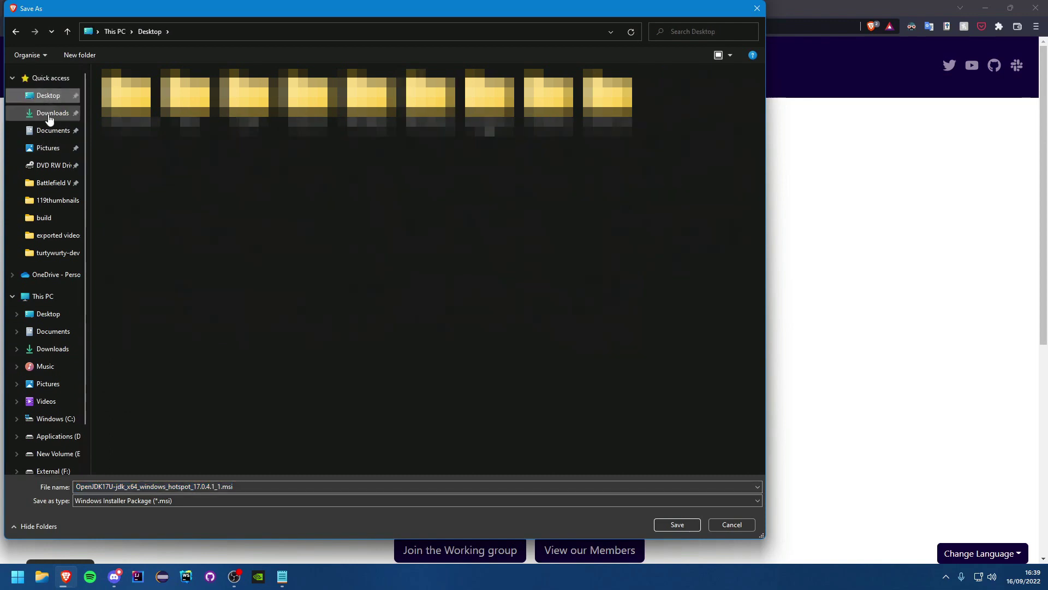
{"action": "left_click", "coordinate": [677, 525]}
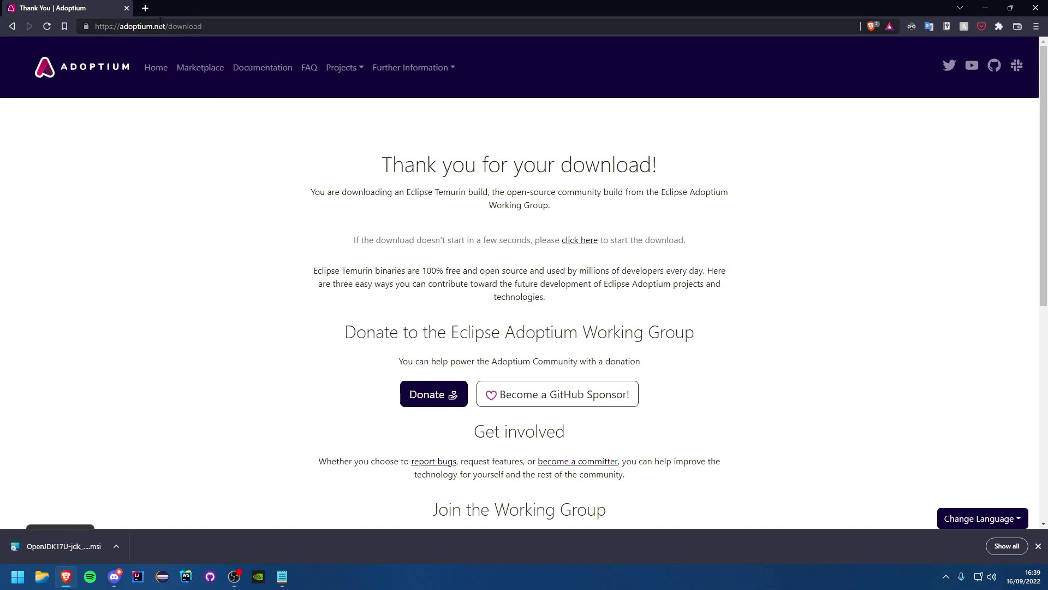
Close the browser, launch the OpenJDK .msi from the Desktop, and advance past the welcome page
{"action": "left_click", "coordinate": [126, 9]}
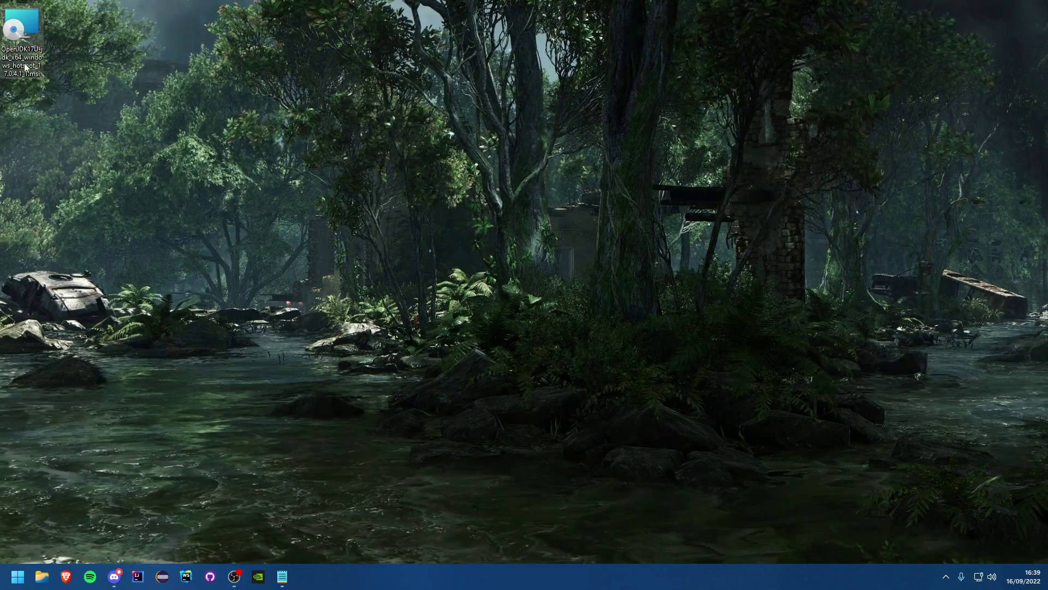
{"action": "mouse_move", "coordinate": [24, 66]}
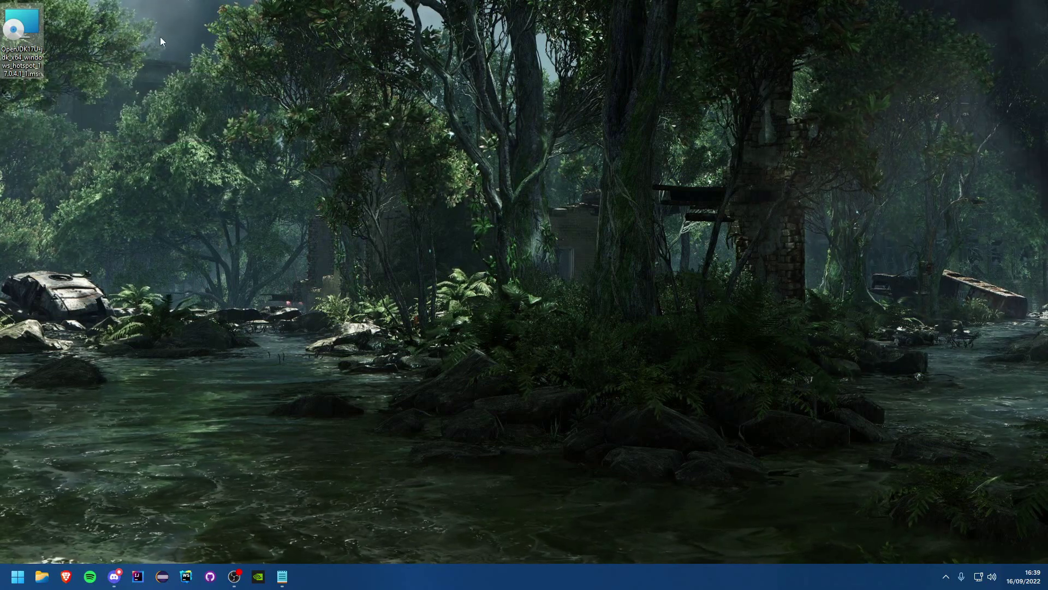
{"action": "double_click", "coordinate": [32, 38]}
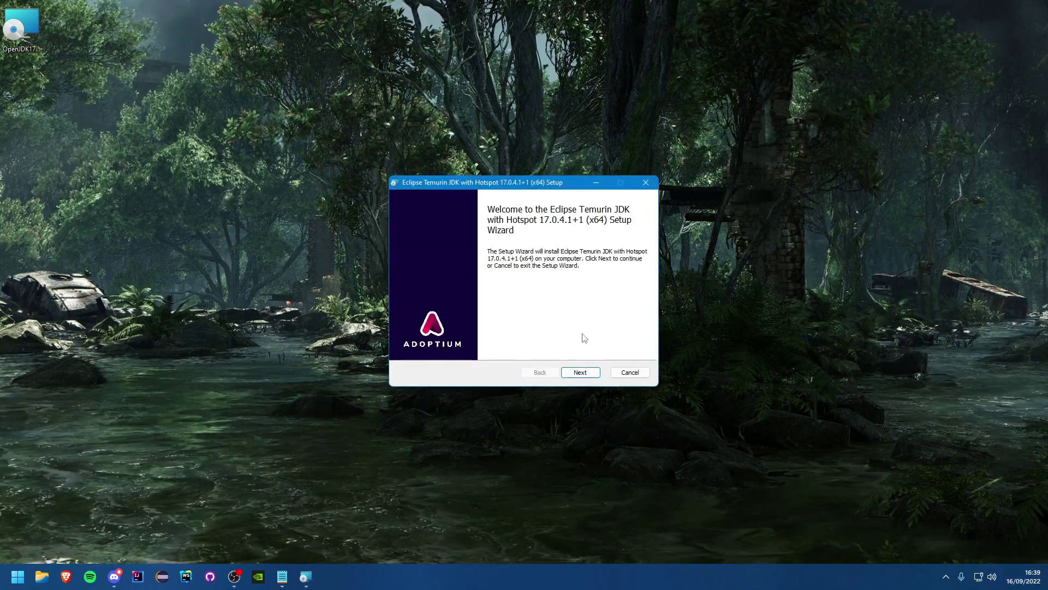
{"action": "left_click", "coordinate": [583, 372]}
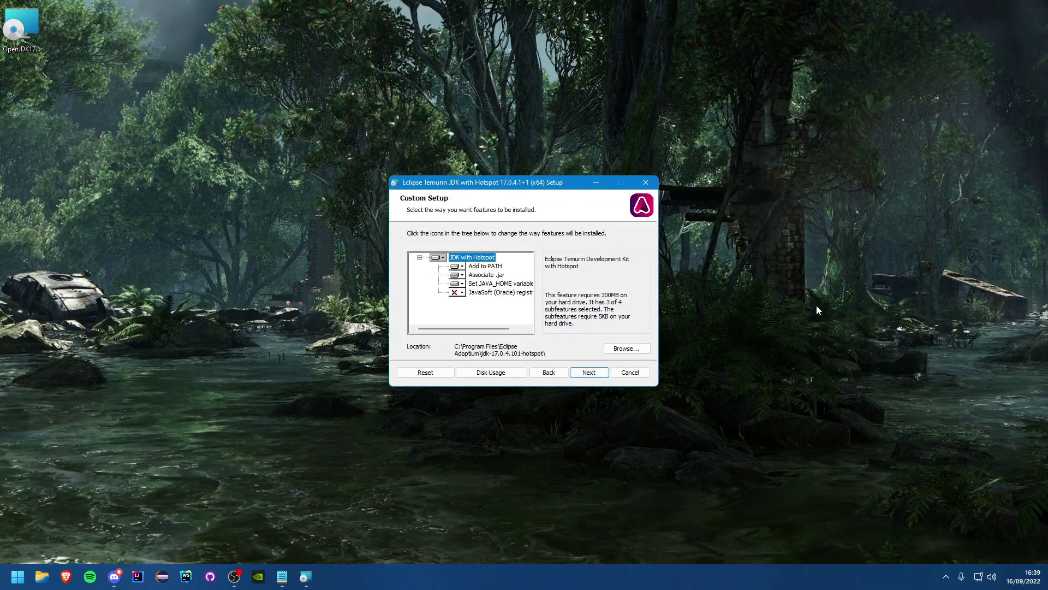
Install Add to PATH, Associate .jar and Set JAVA_HOME as entire features, then continue to Ready to install
{"action": "left_click", "coordinate": [457, 267]}
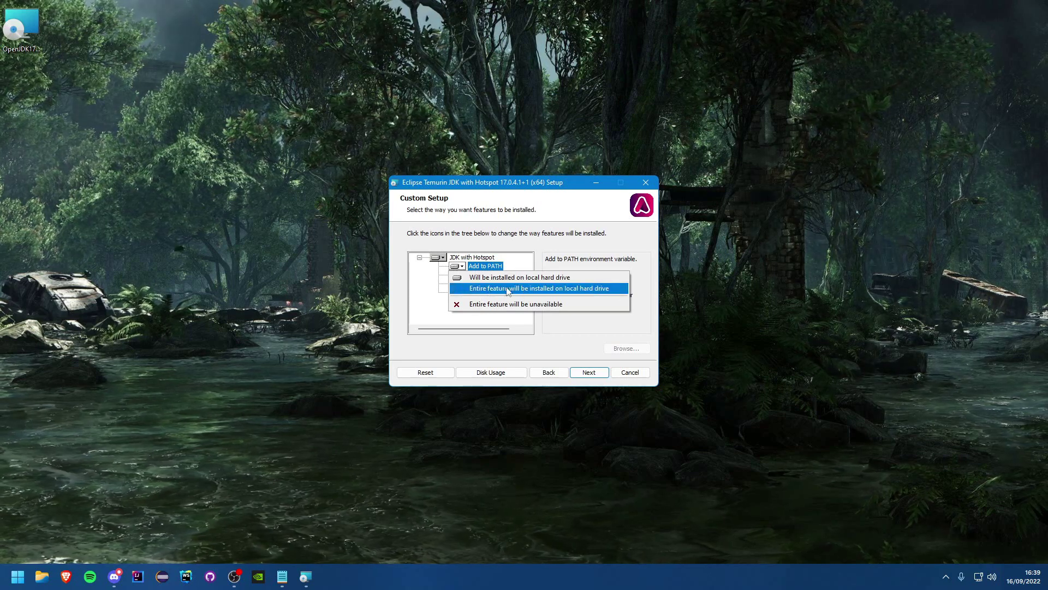
{"action": "left_click", "coordinate": [590, 288]}
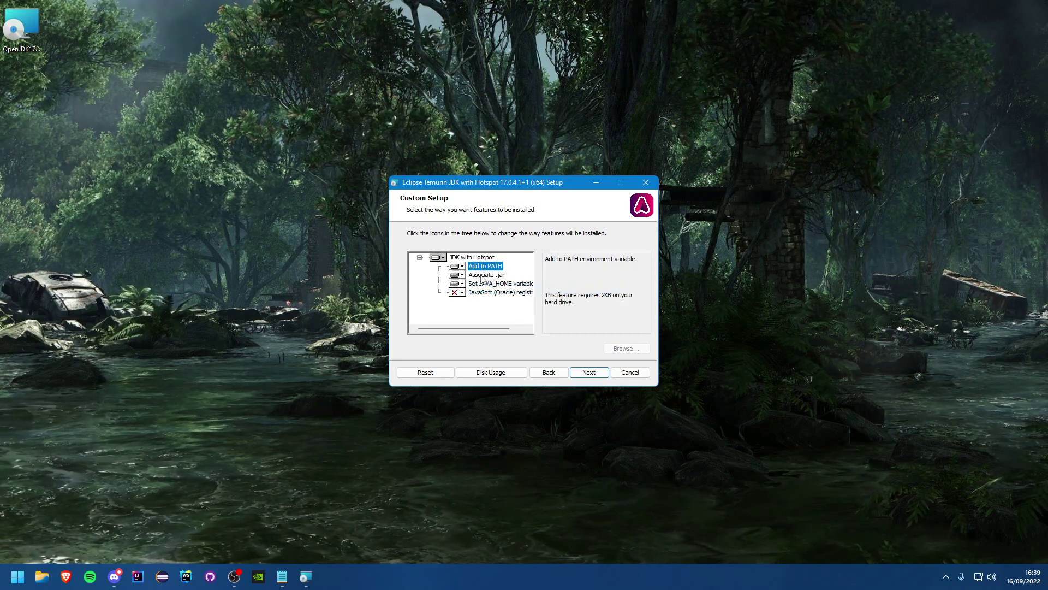
{"action": "left_click", "coordinate": [458, 275]}
{"action": "left_click", "coordinate": [538, 297]}
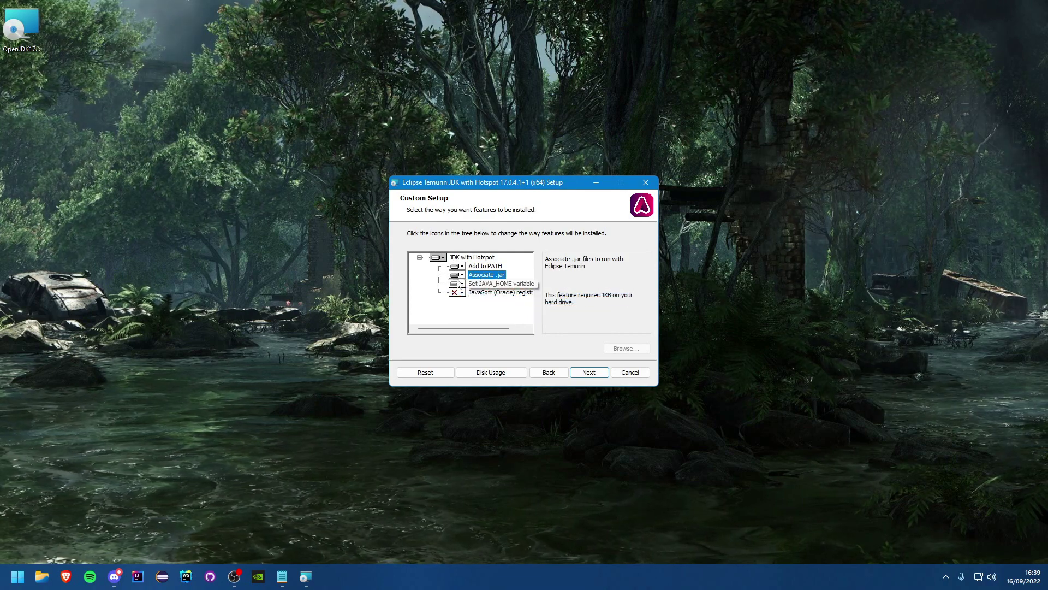
{"action": "left_click", "coordinate": [458, 284]}
{"action": "left_click", "coordinate": [548, 309]}
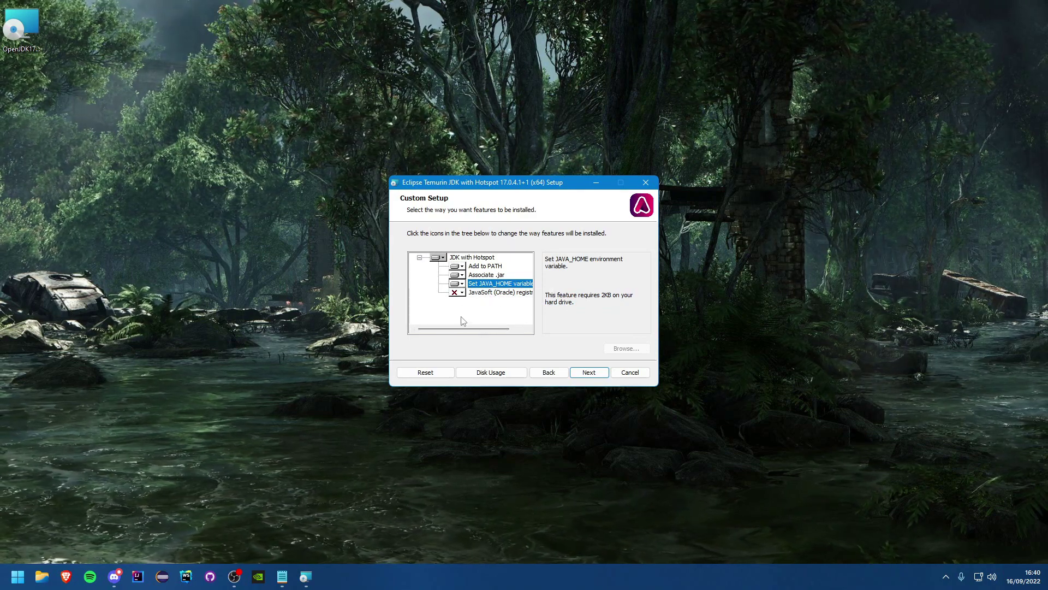
{"action": "left_click", "coordinate": [589, 373]}
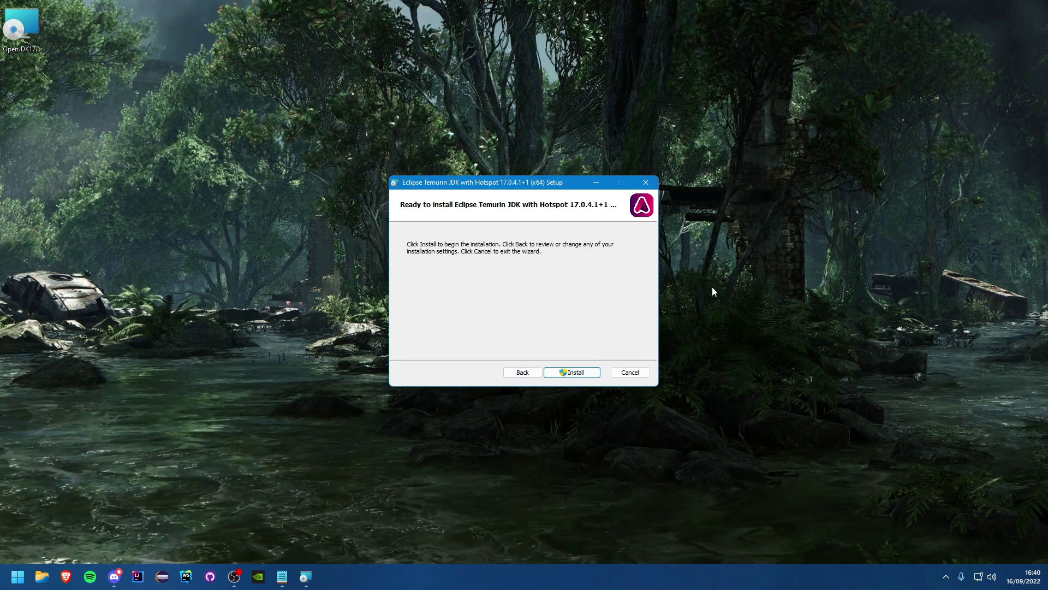
Cancel the Temurin JDK installation and close the interrupted setup wizard
{"action": "left_click", "coordinate": [646, 182]}
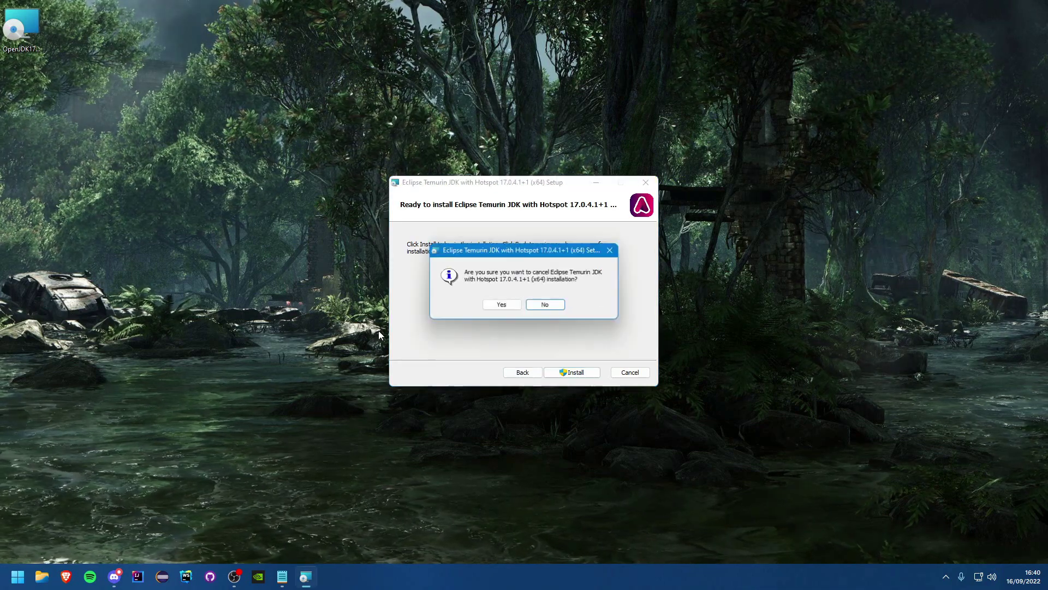
{"action": "left_click", "coordinate": [504, 307]}
{"action": "left_click", "coordinate": [581, 373]}
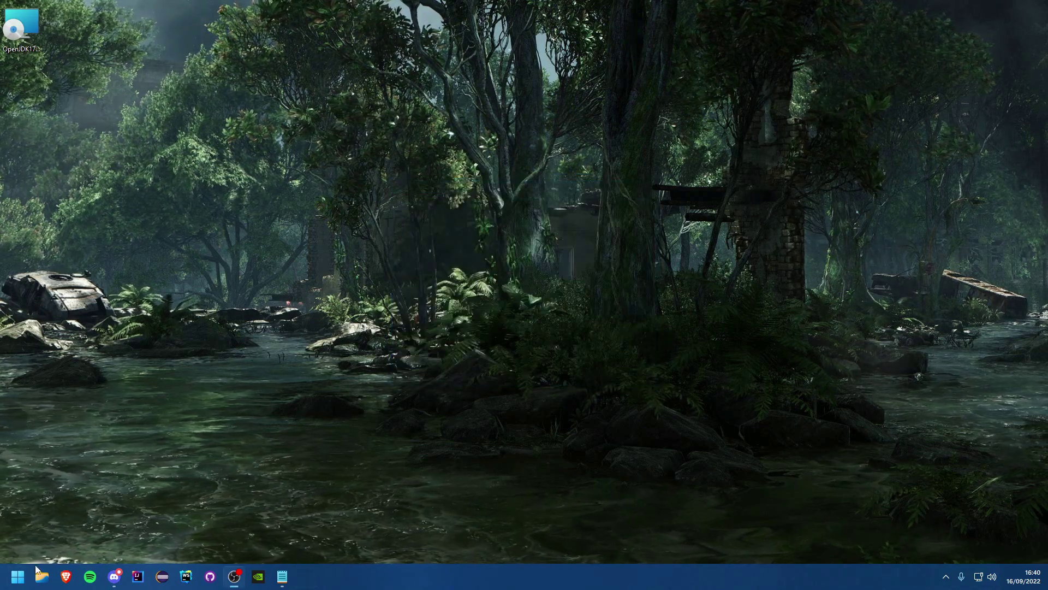
Search 'terminal' from the Start menu and launch the Terminal app
{"action": "left_click", "coordinate": [18, 576]}
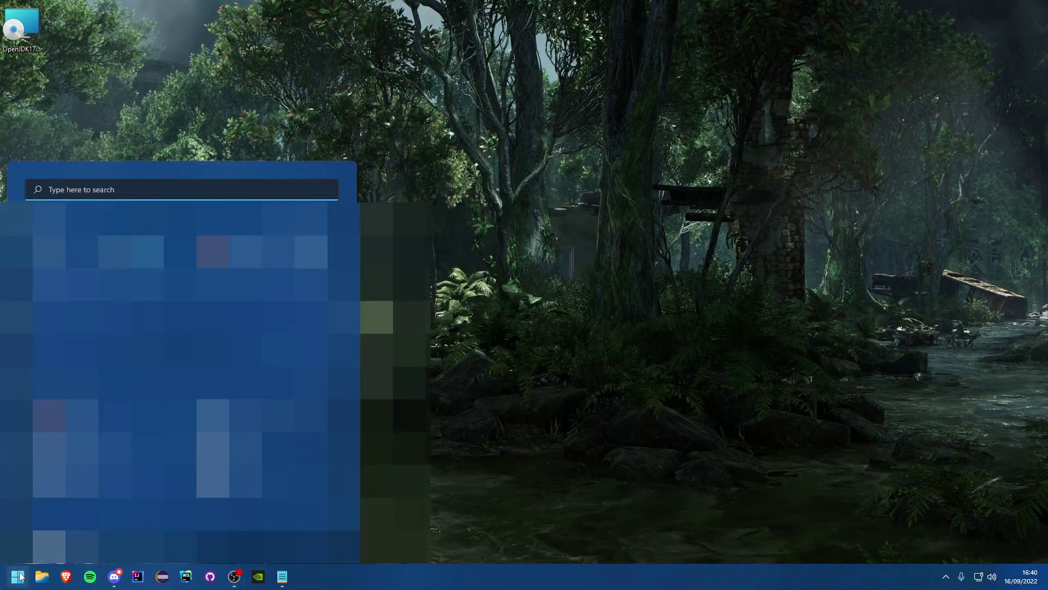
{"action": "type", "text": "termina"}
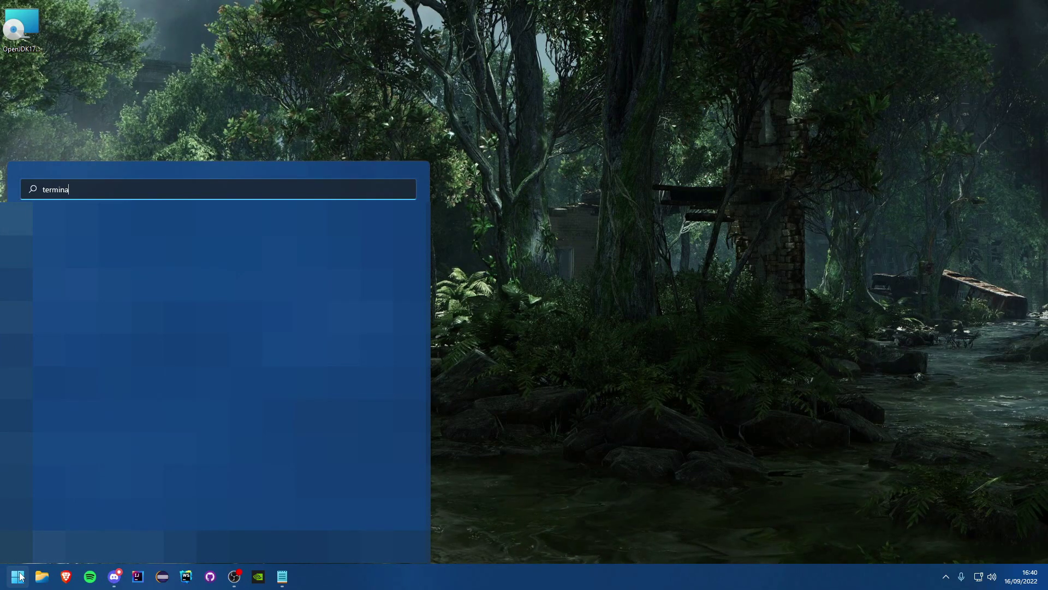
{"action": "type", "text": "l"}
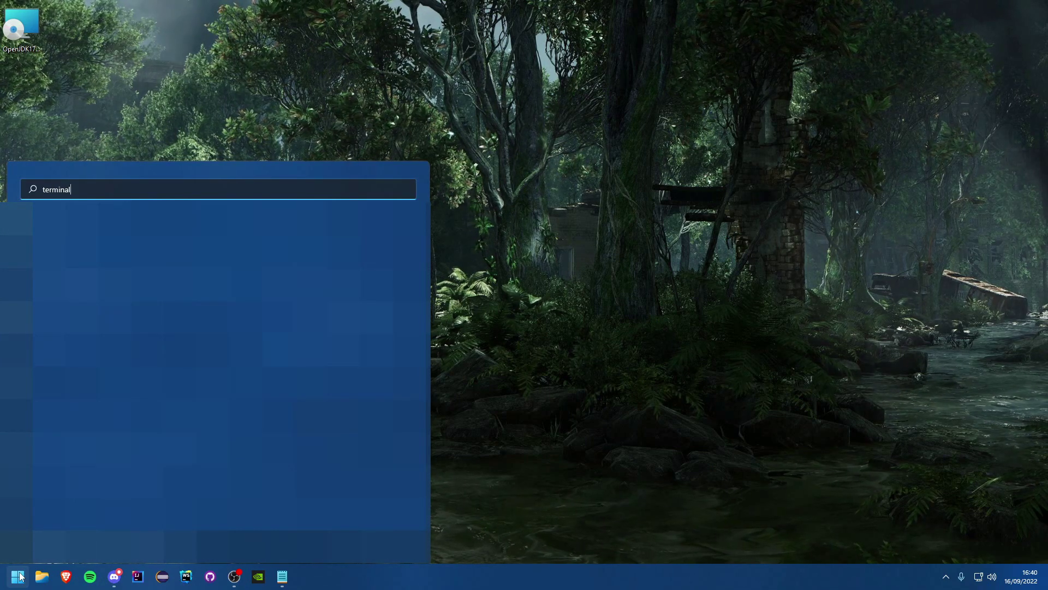
{"action": "left_click", "coordinate": [83, 296]}
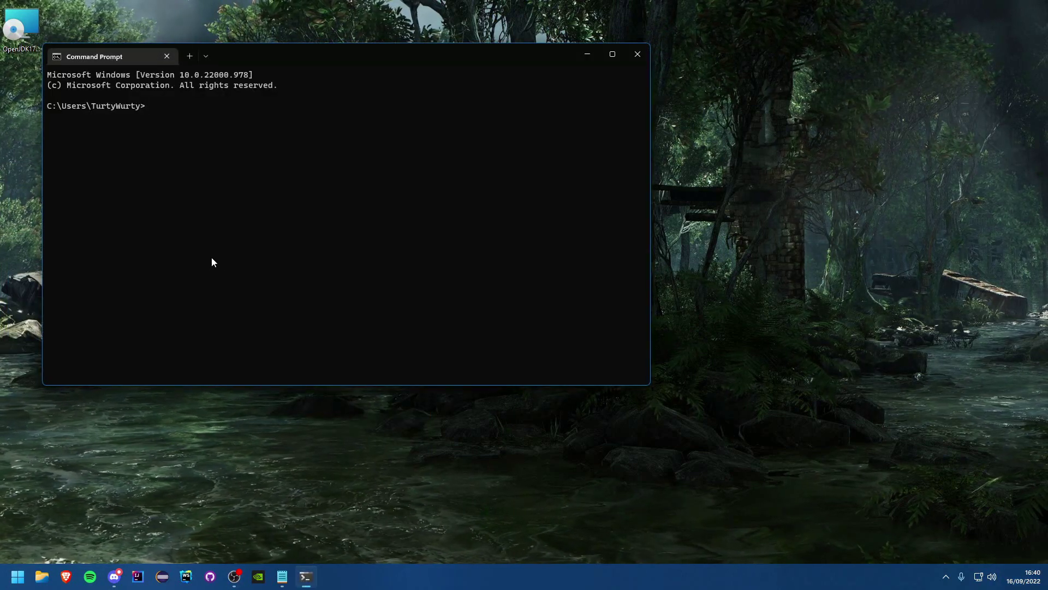
Run java -version to check the installed Java version
{"action": "type", "text": "java -0"}
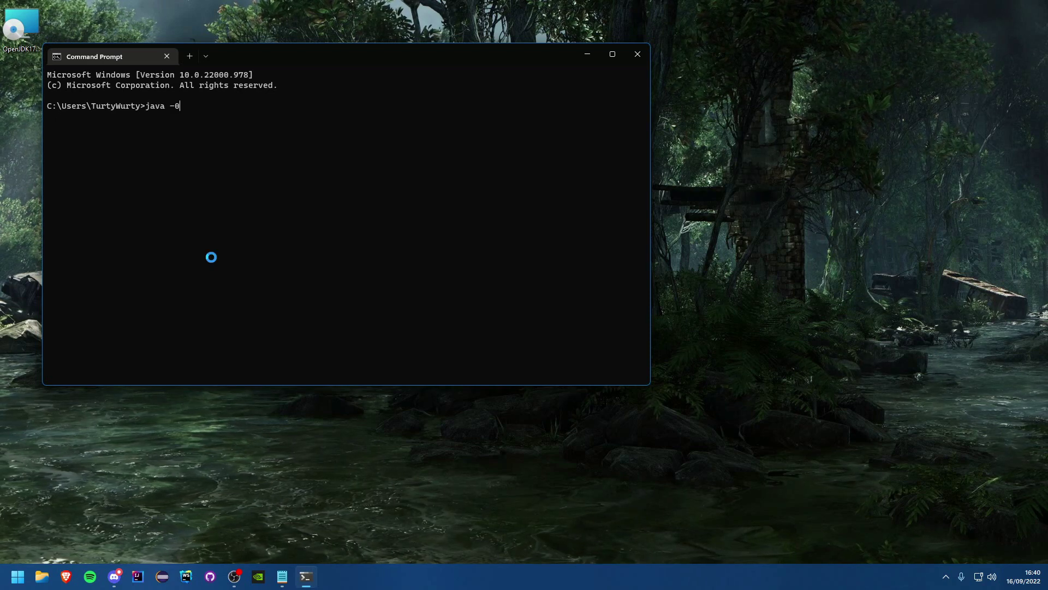
{"action": "key", "text": "BackSpace"}
{"action": "type", "text": "version"}
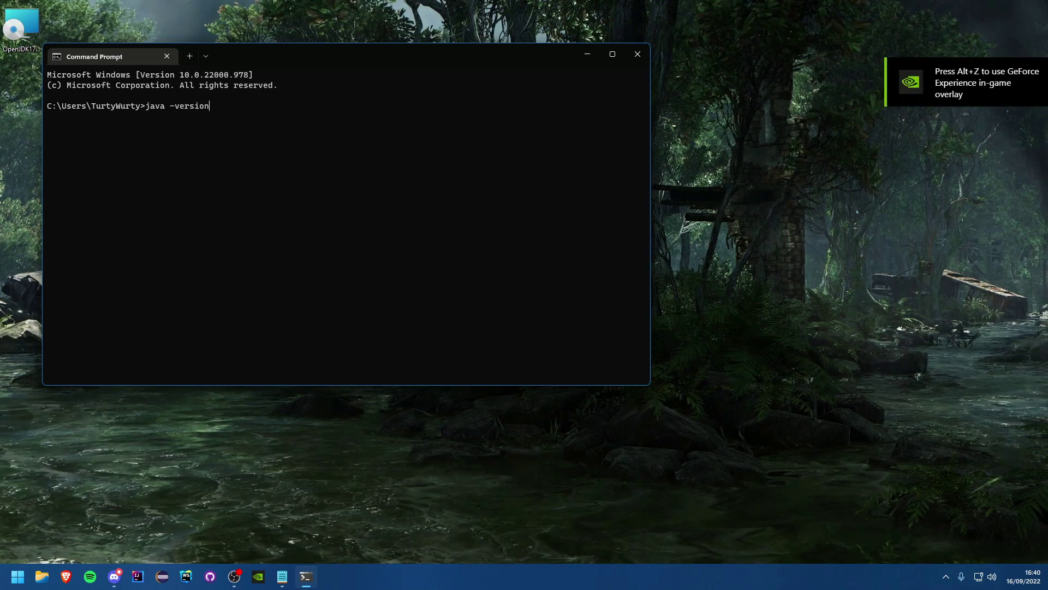
{"action": "key", "text": "Return"}
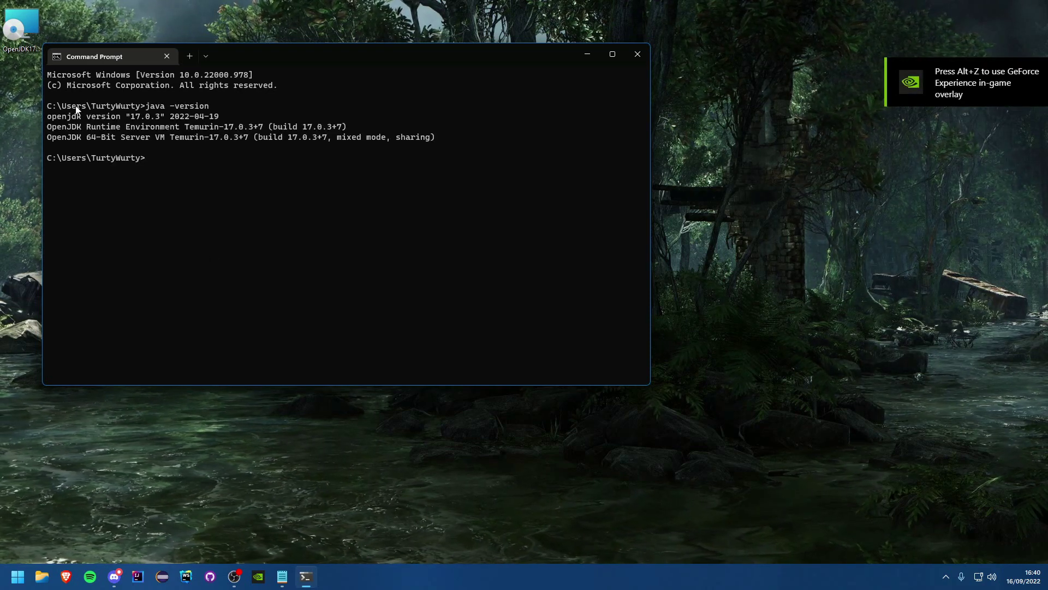
Select the openjdk 17.0.3 Temurin version output lines and copy them
{"action": "left_click_drag", "start_coordinate": [47, 115], "coordinate": [460, 140]}
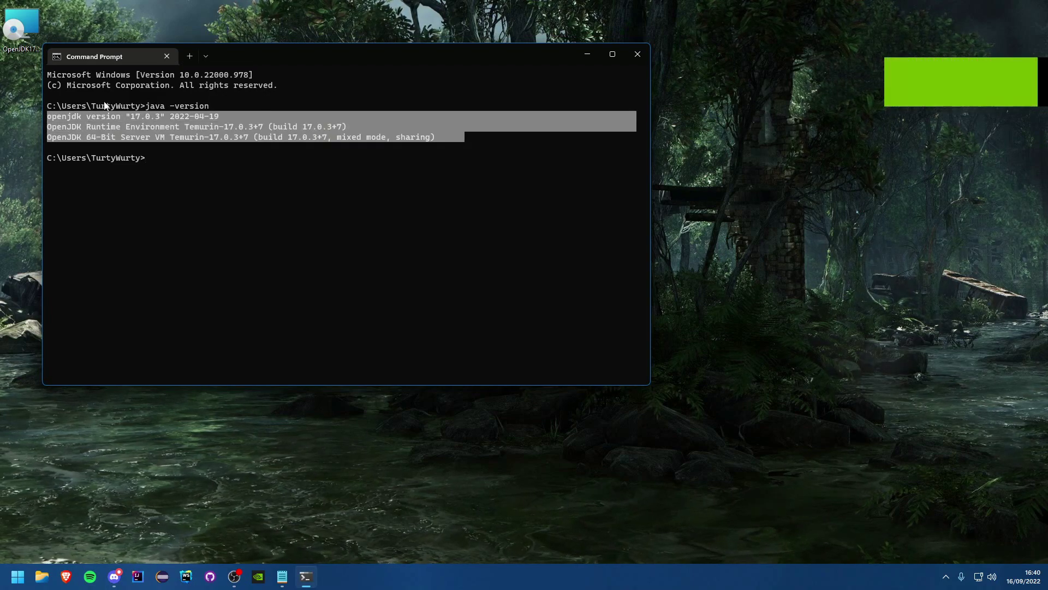
{"action": "left_click", "coordinate": [131, 131]}
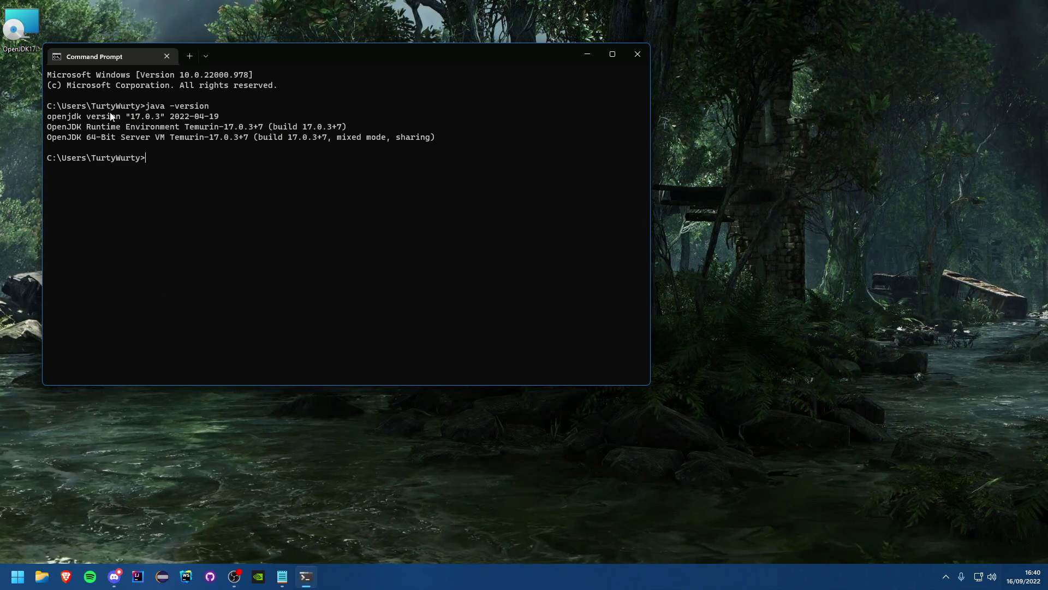
{"action": "left_click_drag", "start_coordinate": [270, 106], "coordinate": [154, 130]}
{"action": "right_click", "coordinate": [154, 130]}
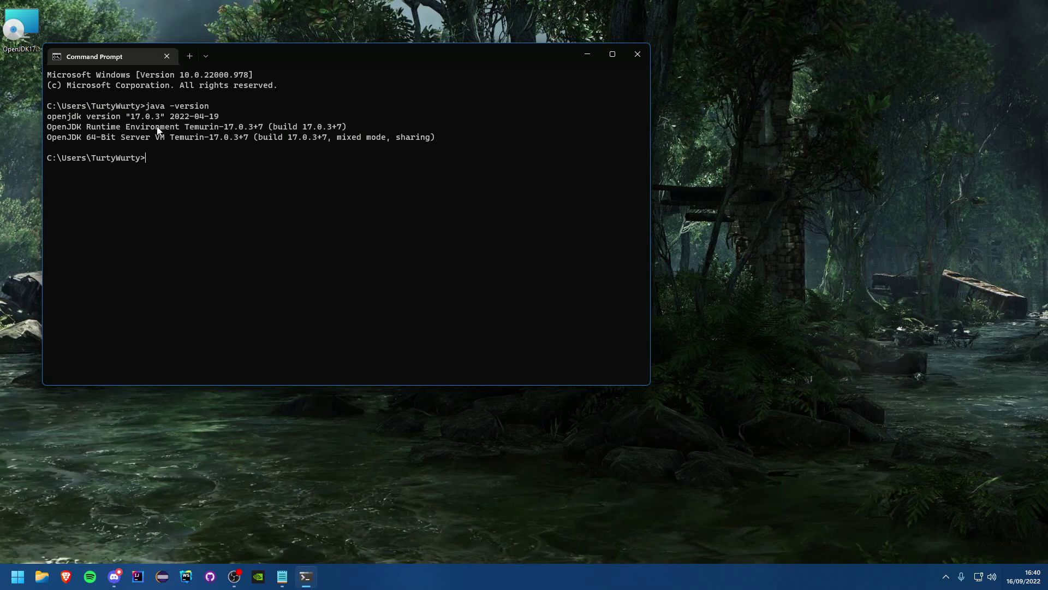